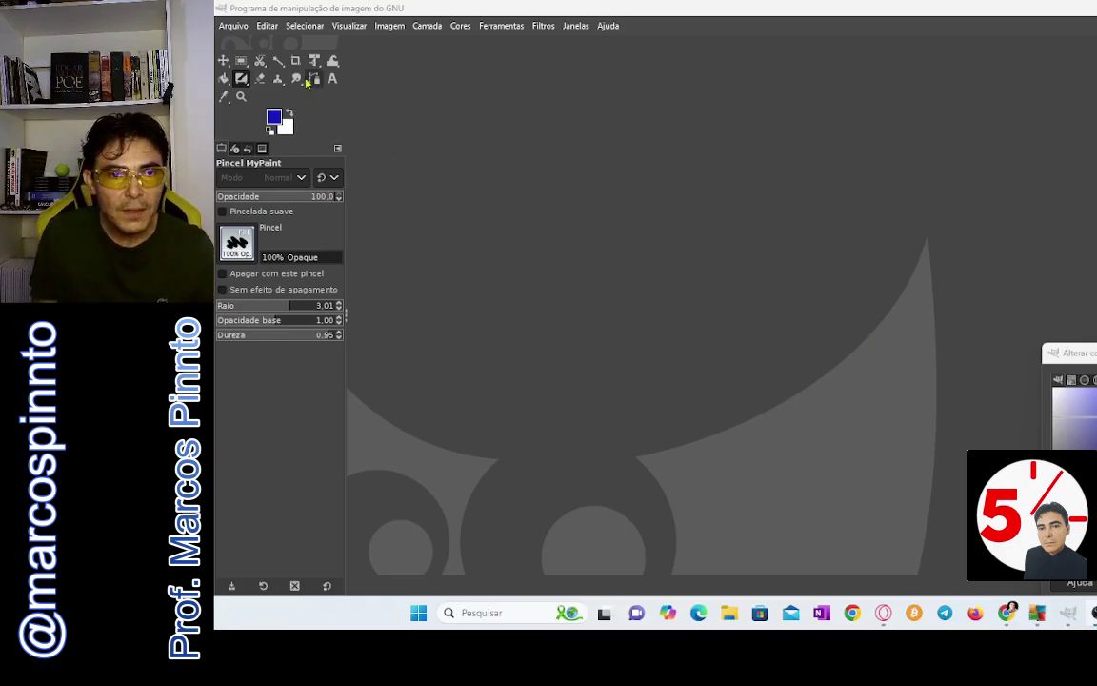
Step: Create a new white image 512 px wide and 512 px high from the Arquivo menu
left_click(234, 25)
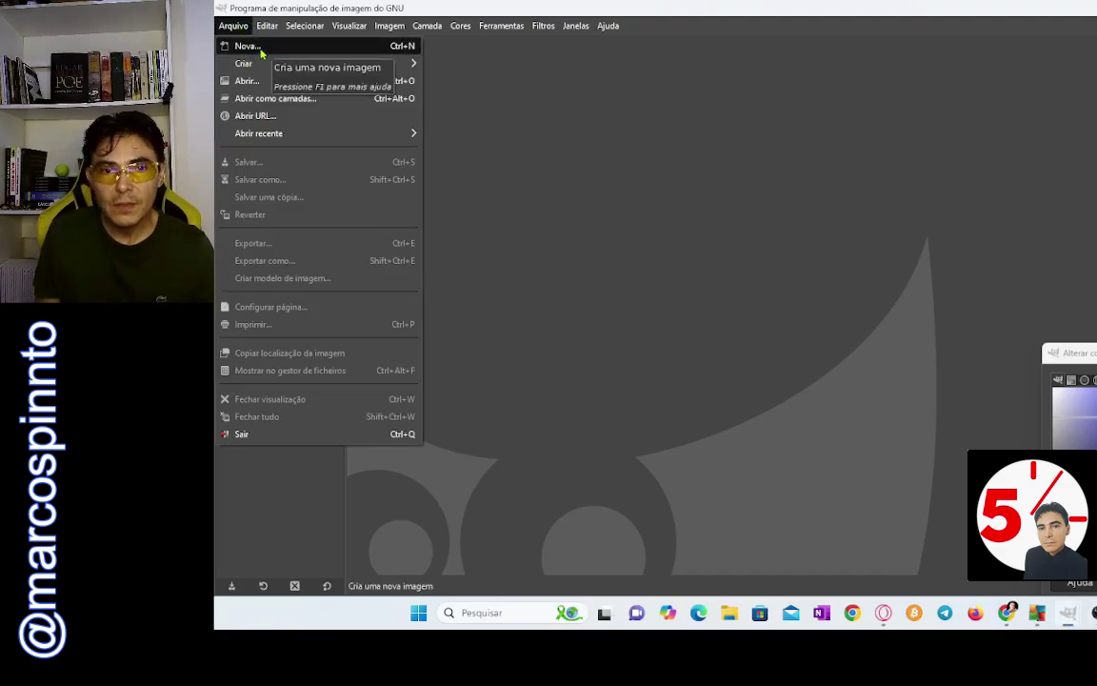
left_click(284, 48)
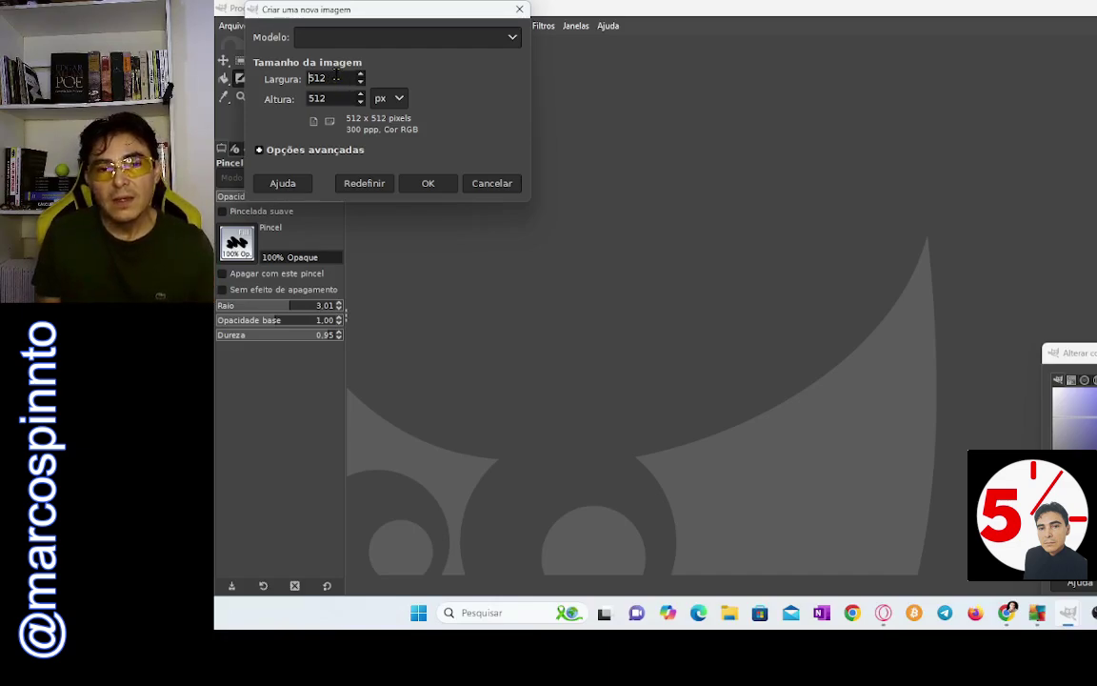
left_click_drag(325, 78, 295, 82)
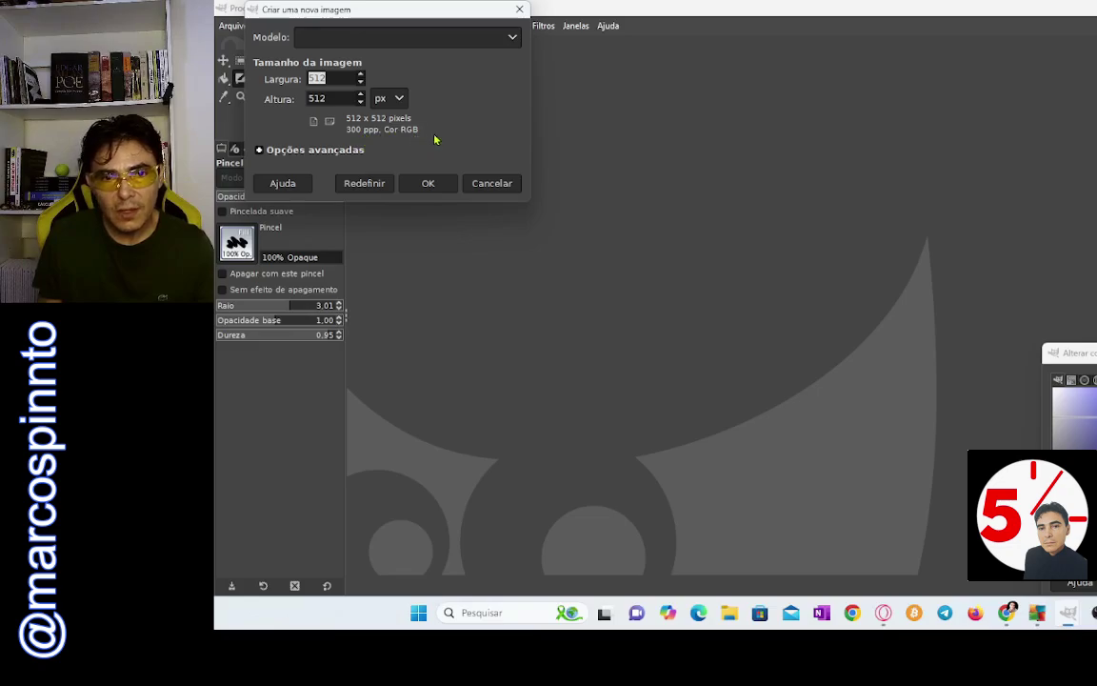
left_click(428, 185)
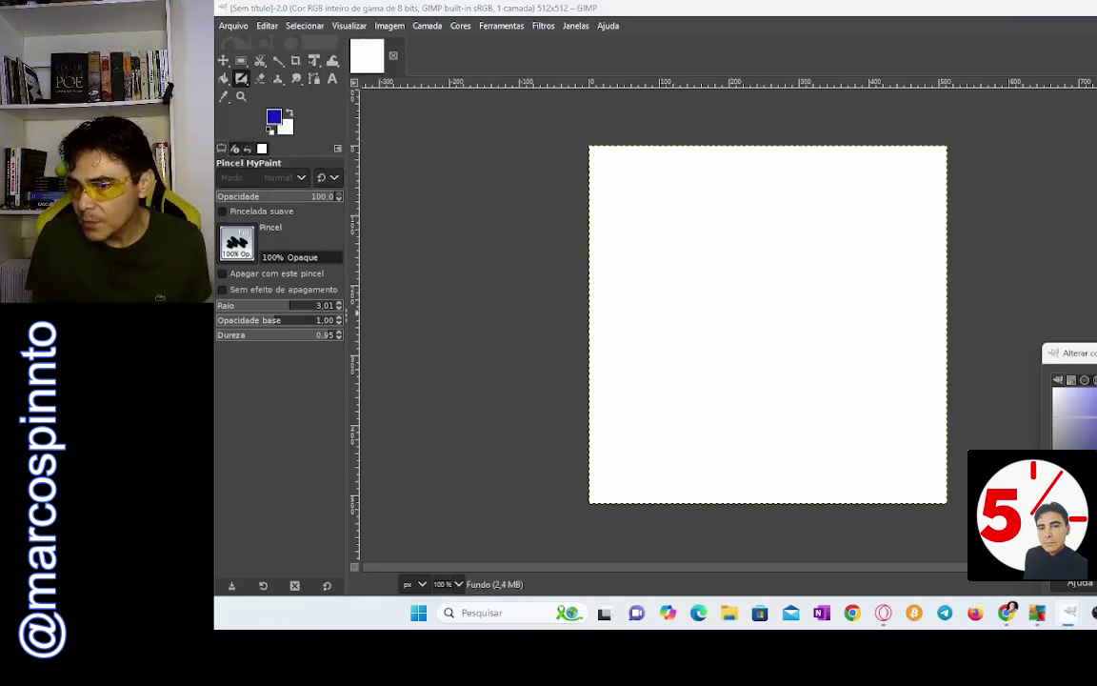
Step: Swap the colours and choose blue as the foreground painting colour
key("Return")
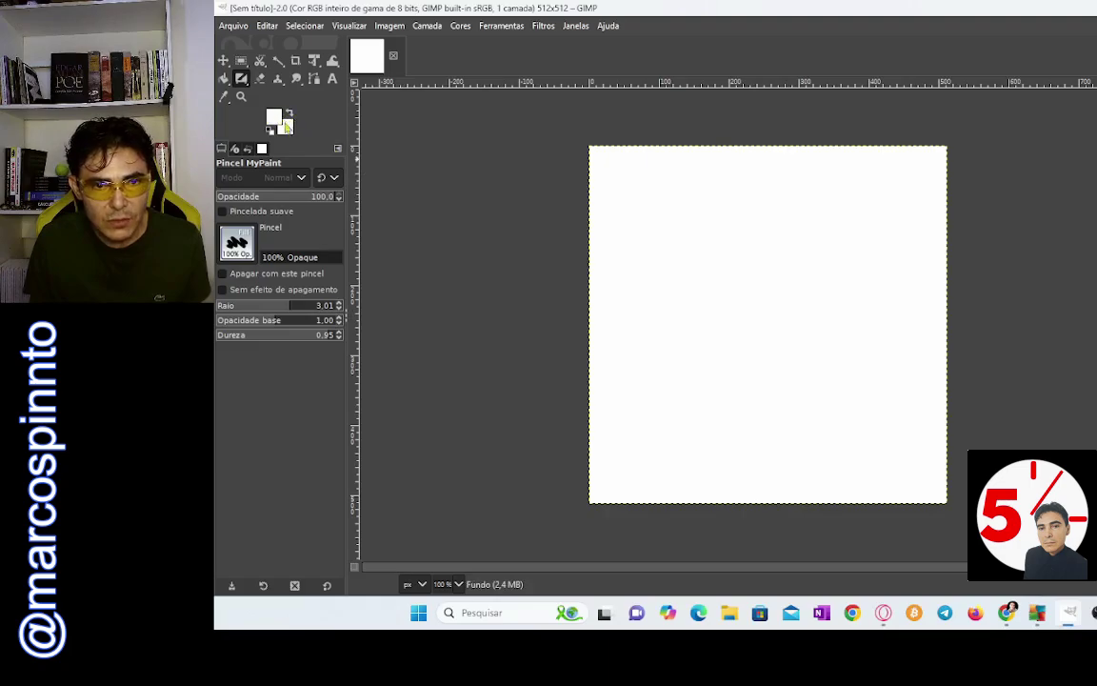
left_click(289, 133)
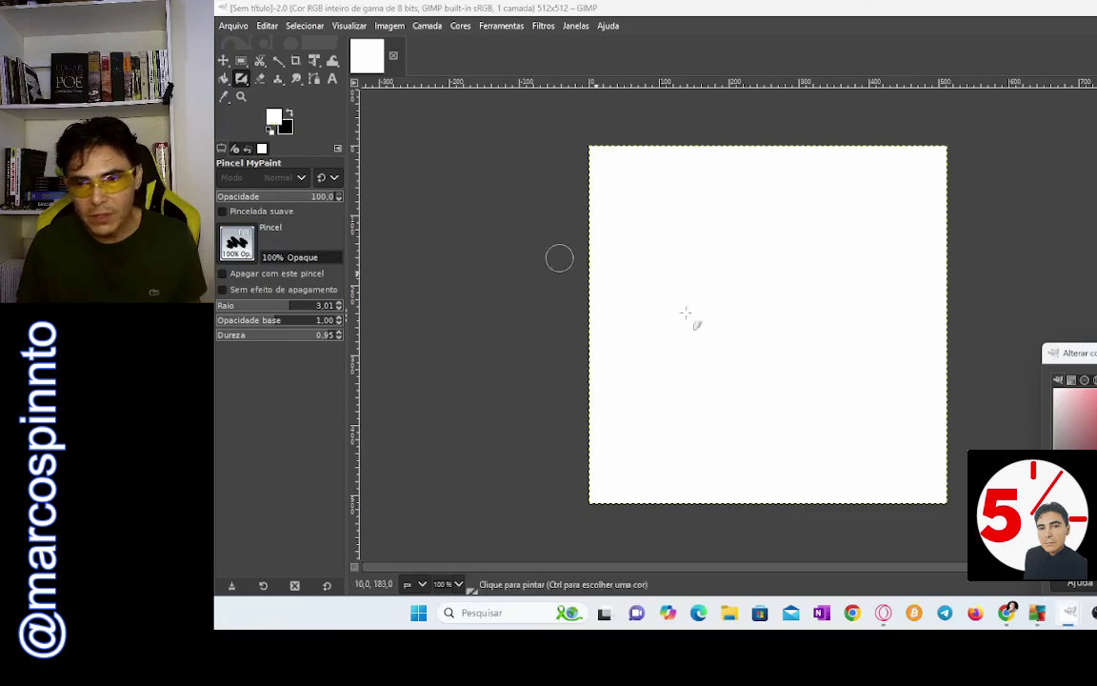
left_click(1085, 410)
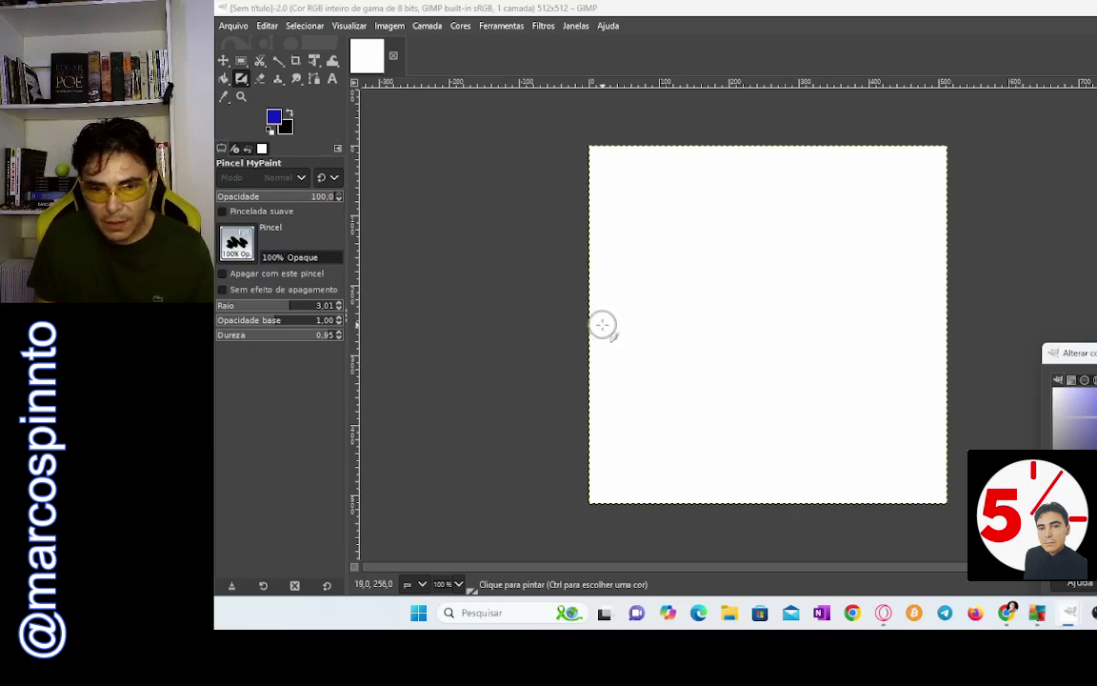
Step: Shift-click connected points to draw a blue zigzag of four peaks and troughs across the canvas
key("shift")
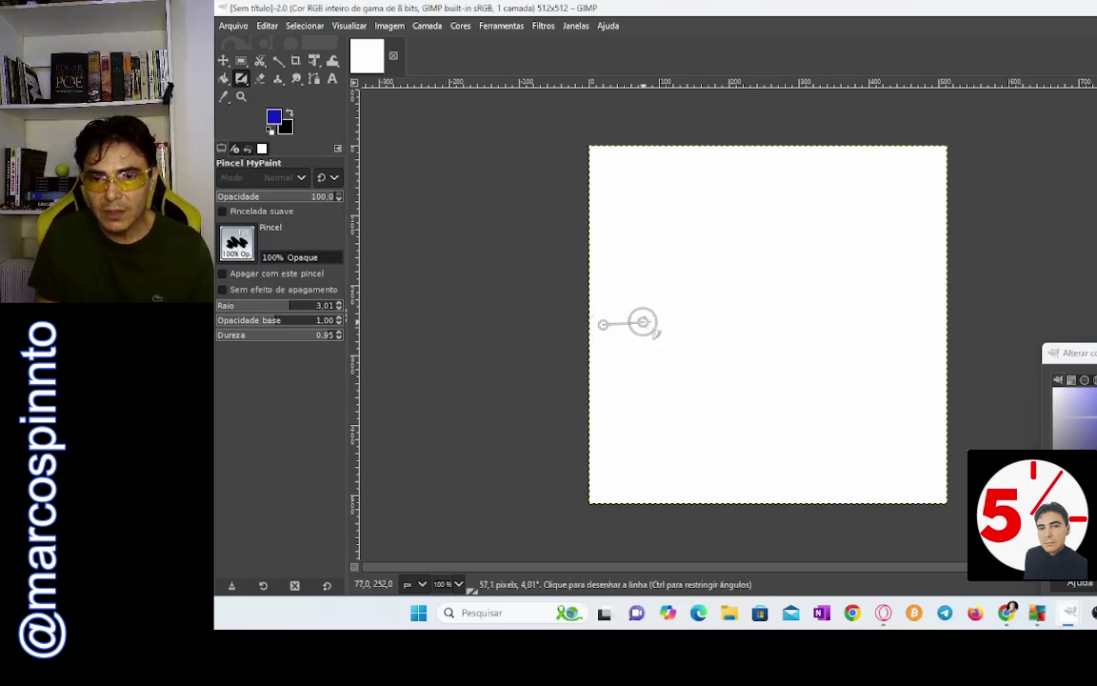
left_click(657, 324, "shift")
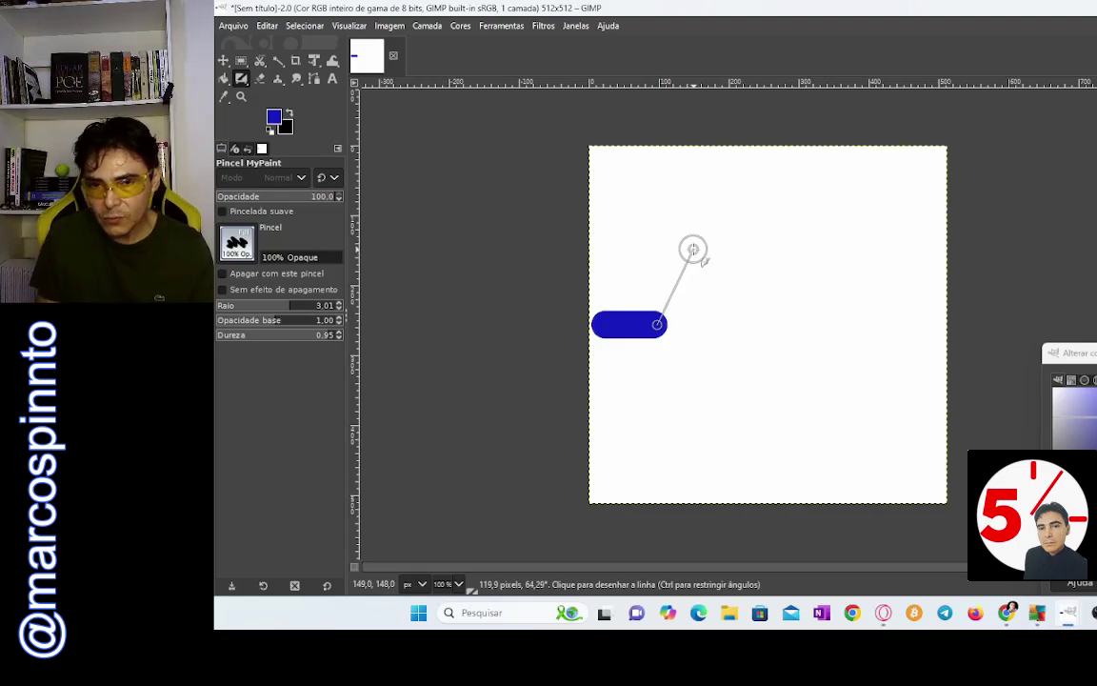
left_click(692, 249, "shift")
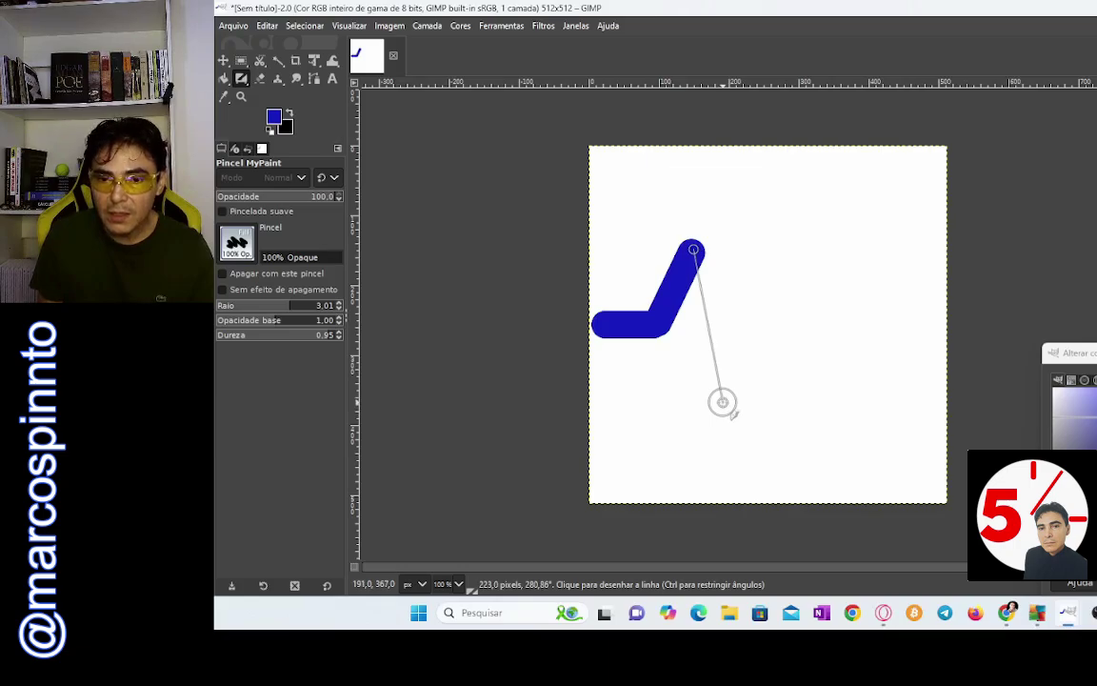
left_click(722, 402, "shift")
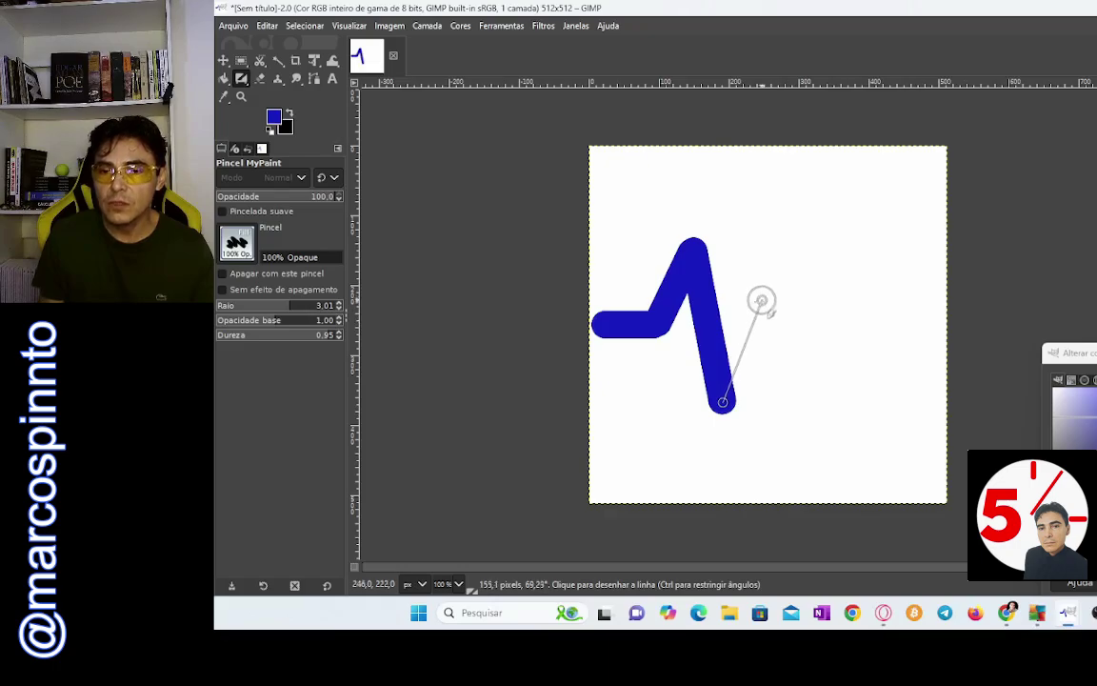
left_click(757, 306, "shift")
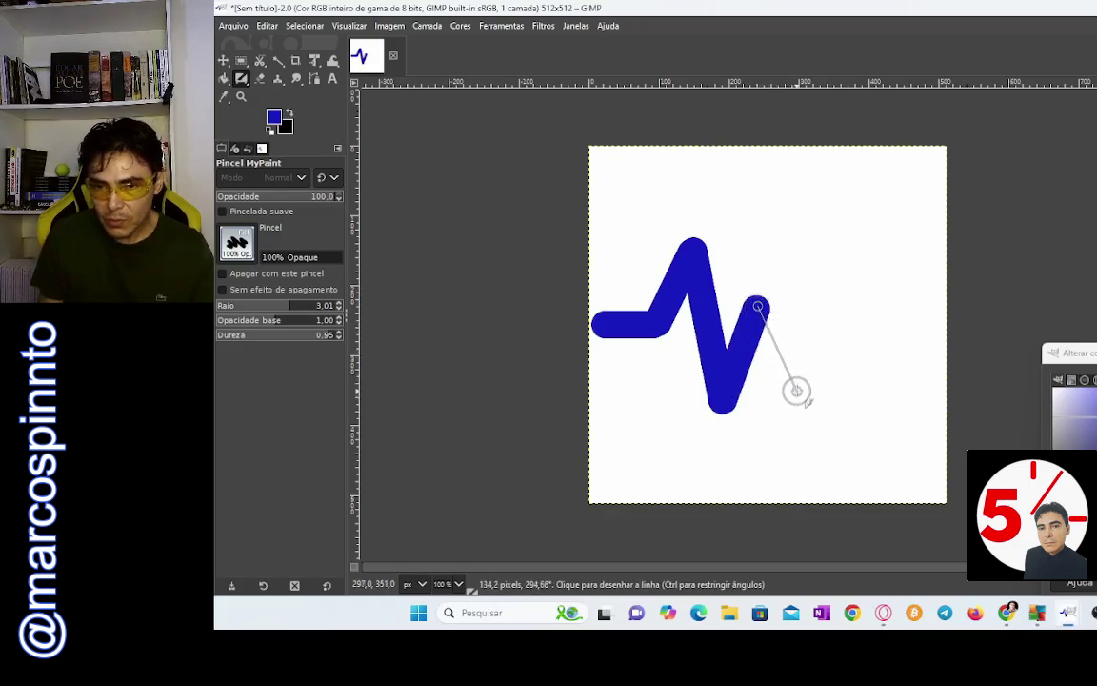
left_click(799, 390, "shift")
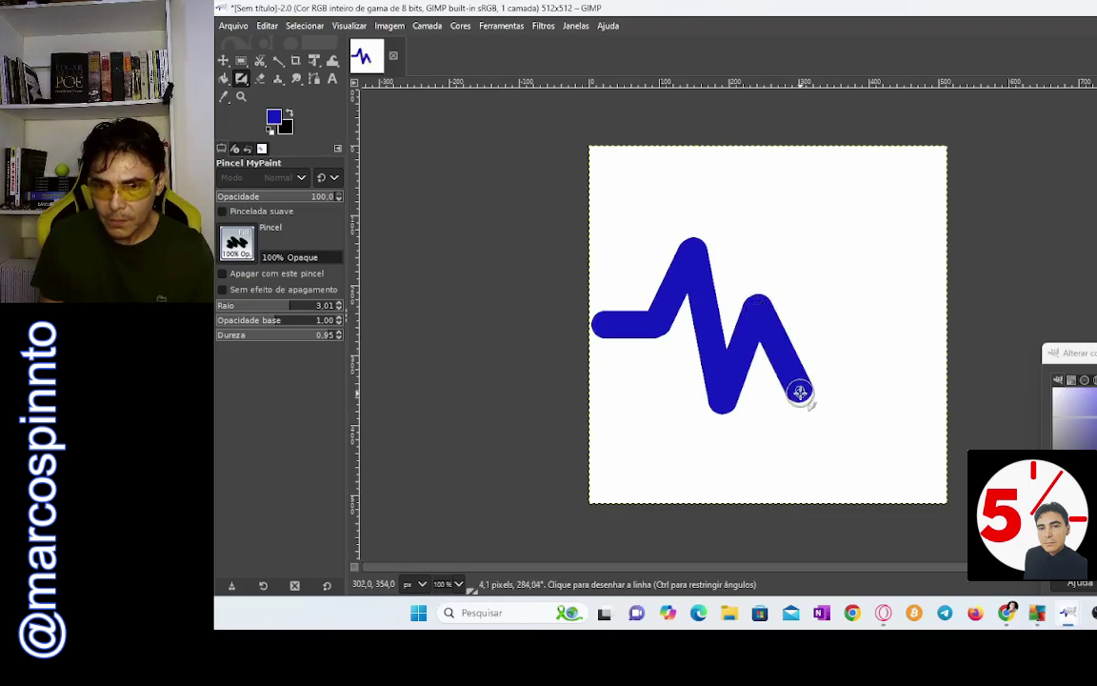
left_click(836, 262, "shift")
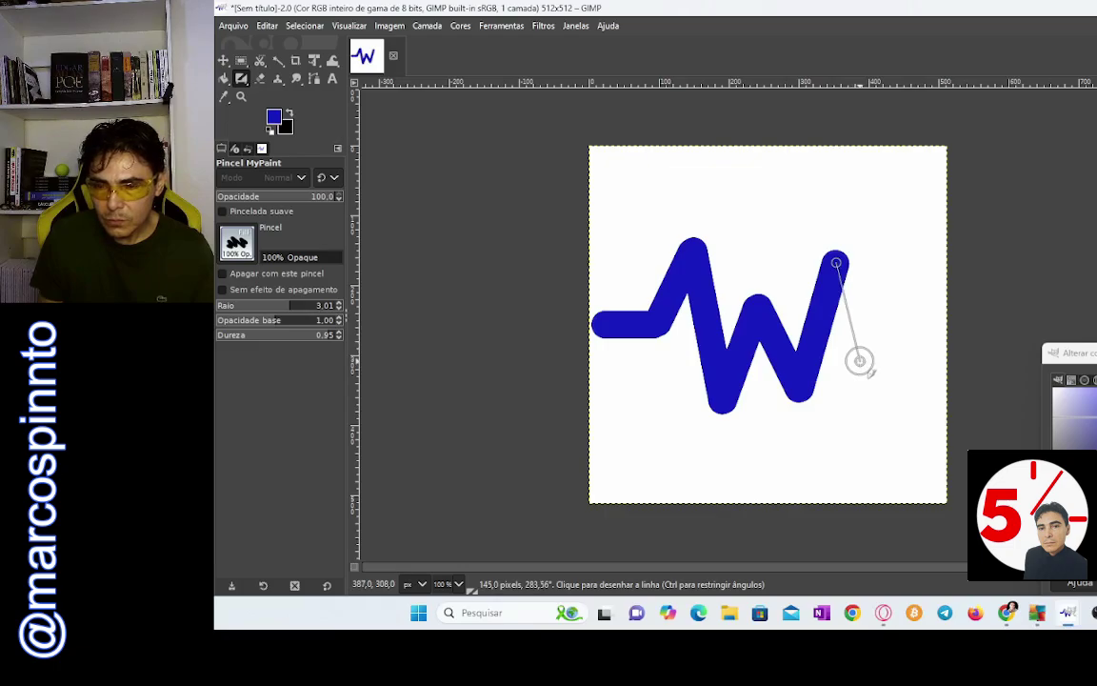
left_click(859, 360, "shift")
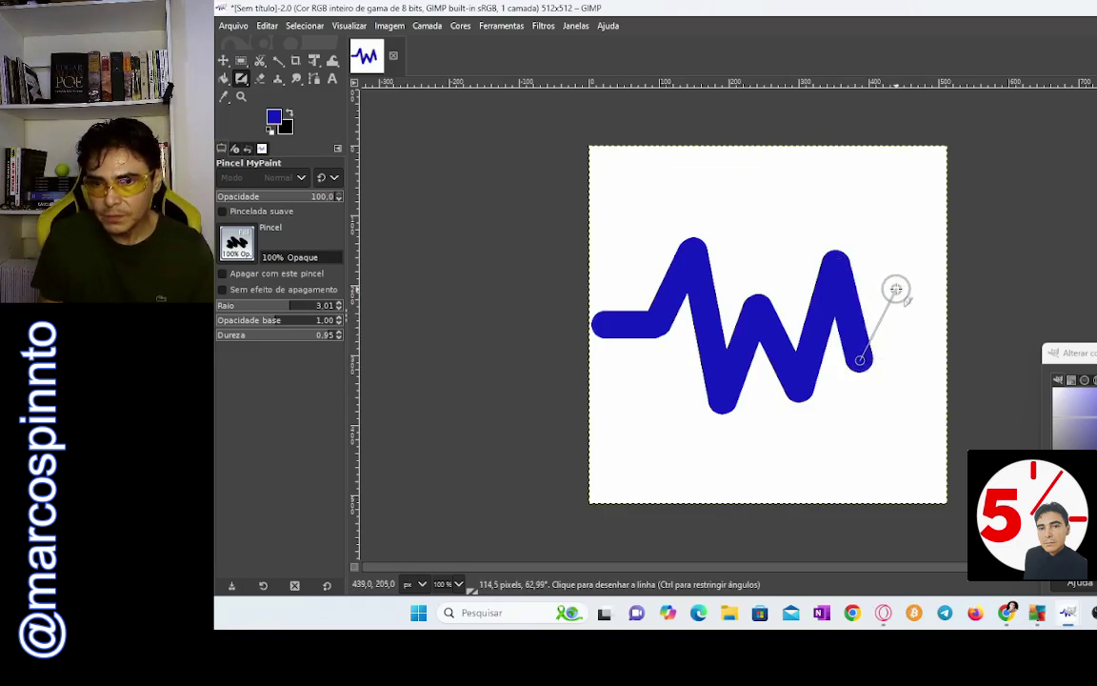
left_click(896, 289, "shift")
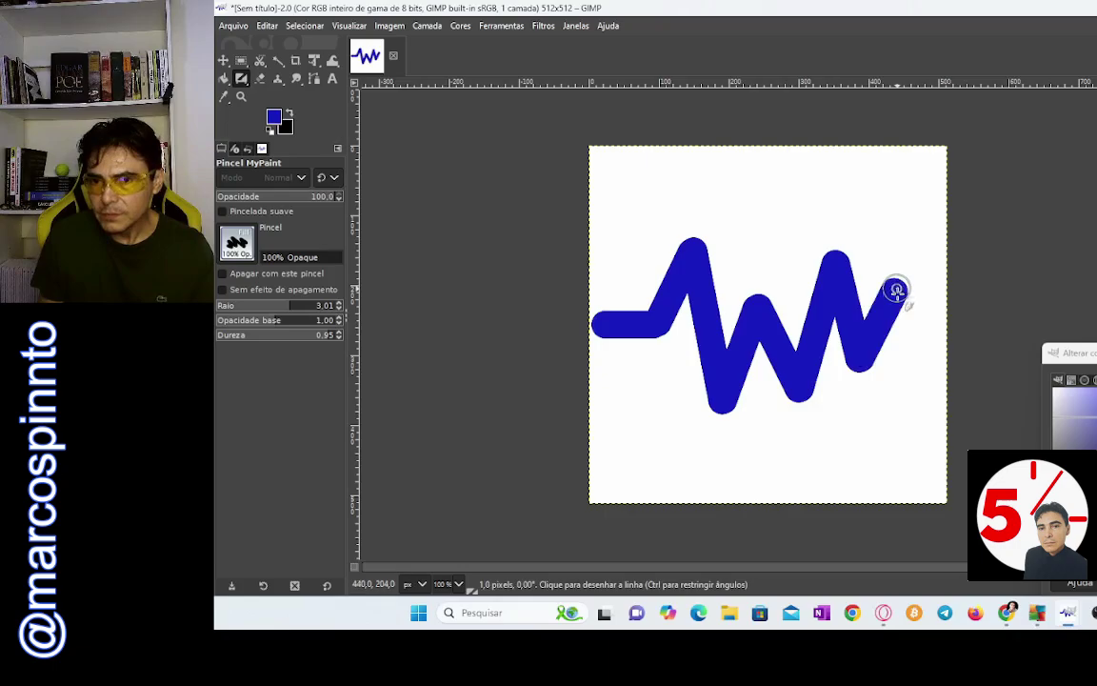
left_click(932, 398, "shift")
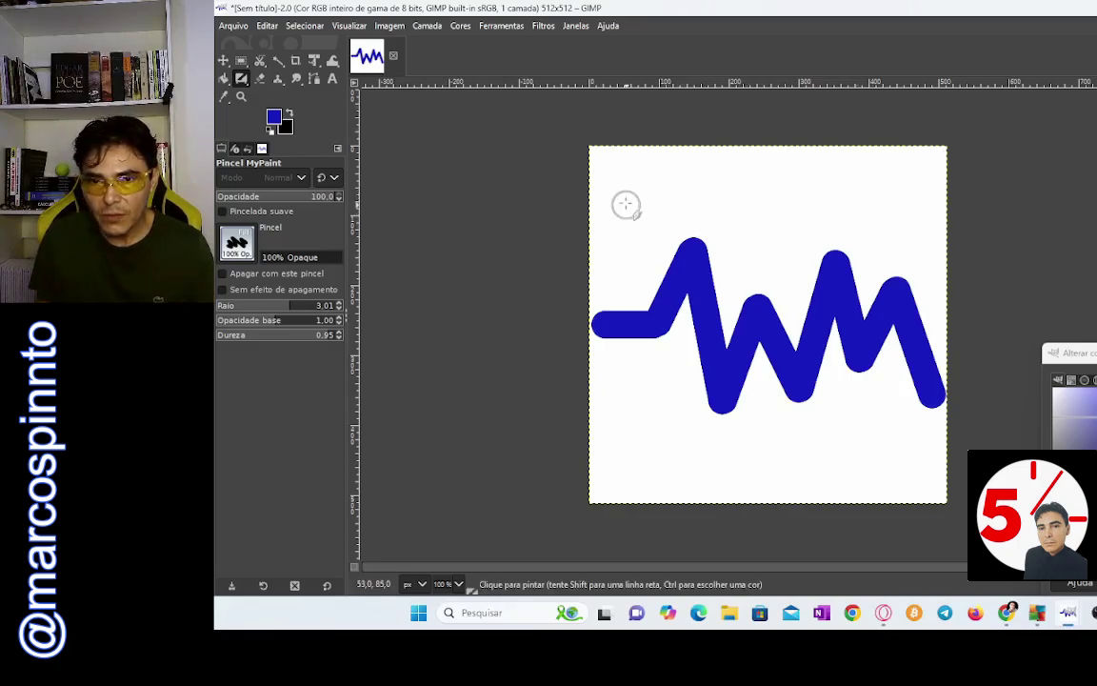
Step: Paint two trial strokes and undo them, leaving only the blue zigzag
left_click_drag(627, 185, 813, 186)
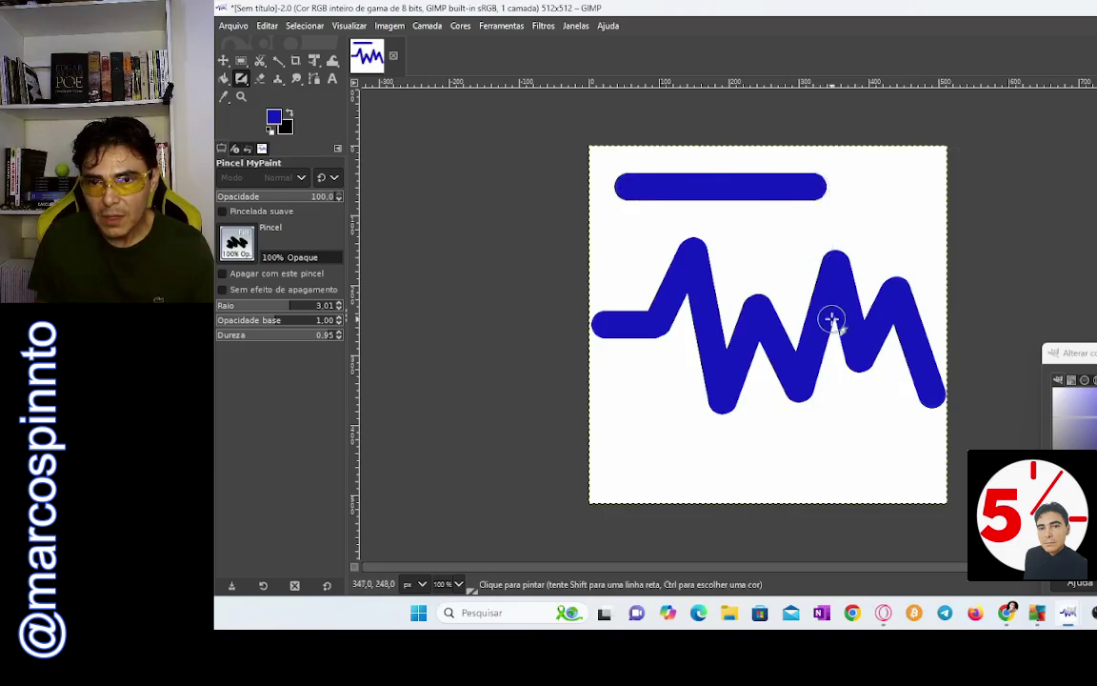
left_click_drag(638, 461, 703, 461)
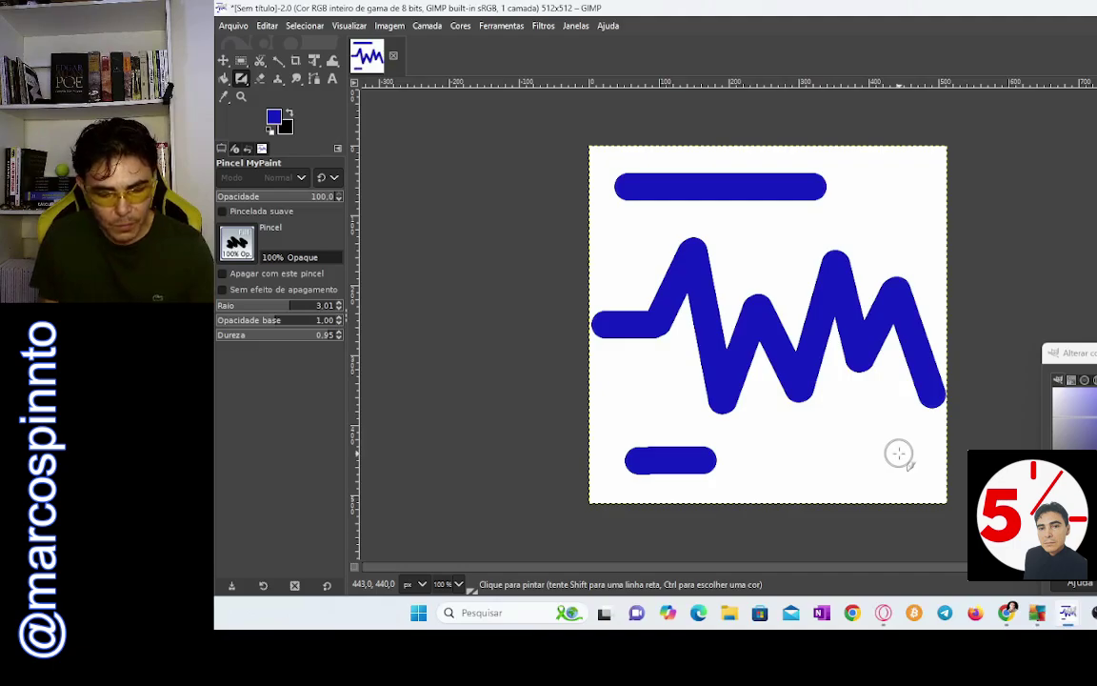
key("ctrl+z")
key("ctrl+z")
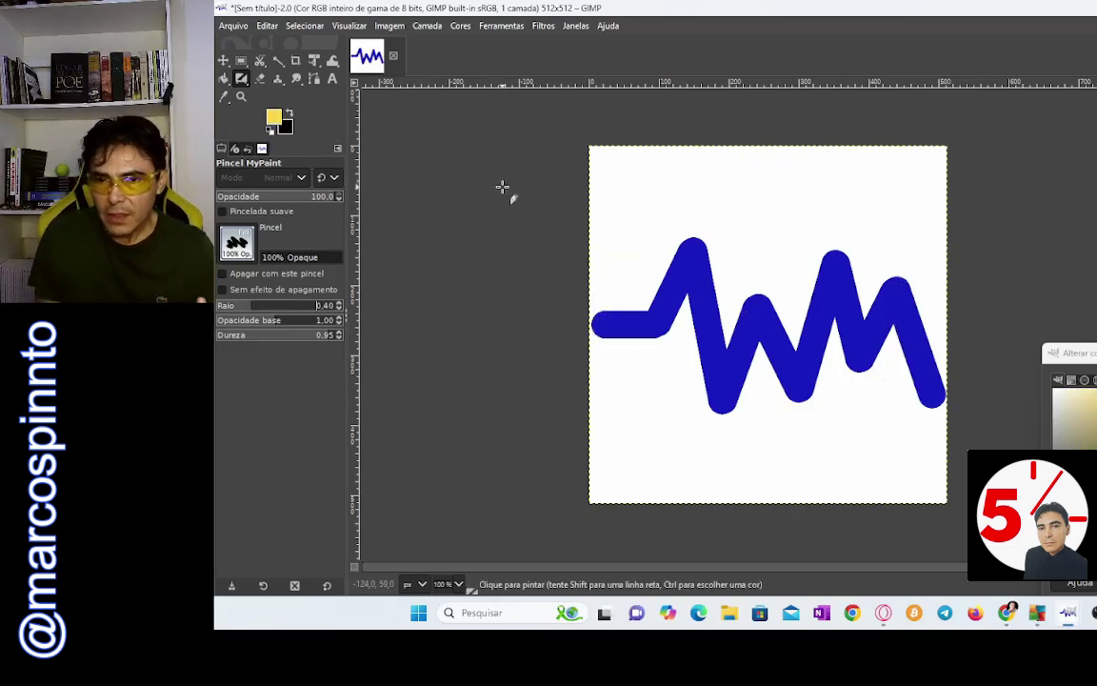
left_click(238, 27)
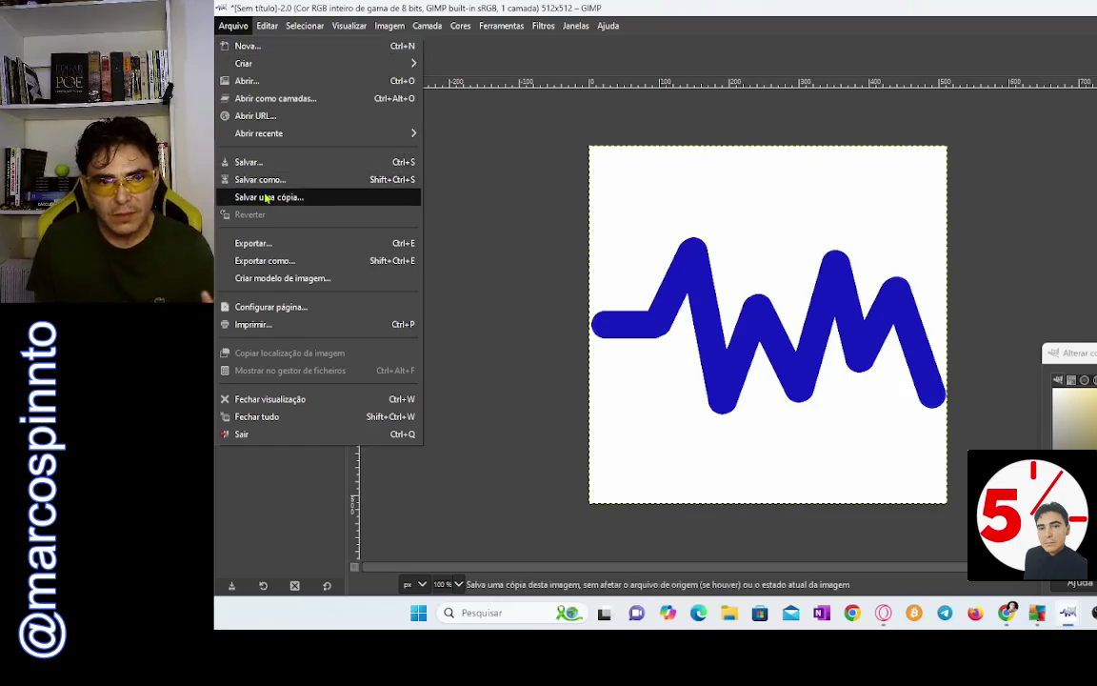
Step: Open Export Image and replace the default file name with DominandoaFrequencia
left_click(253, 243)
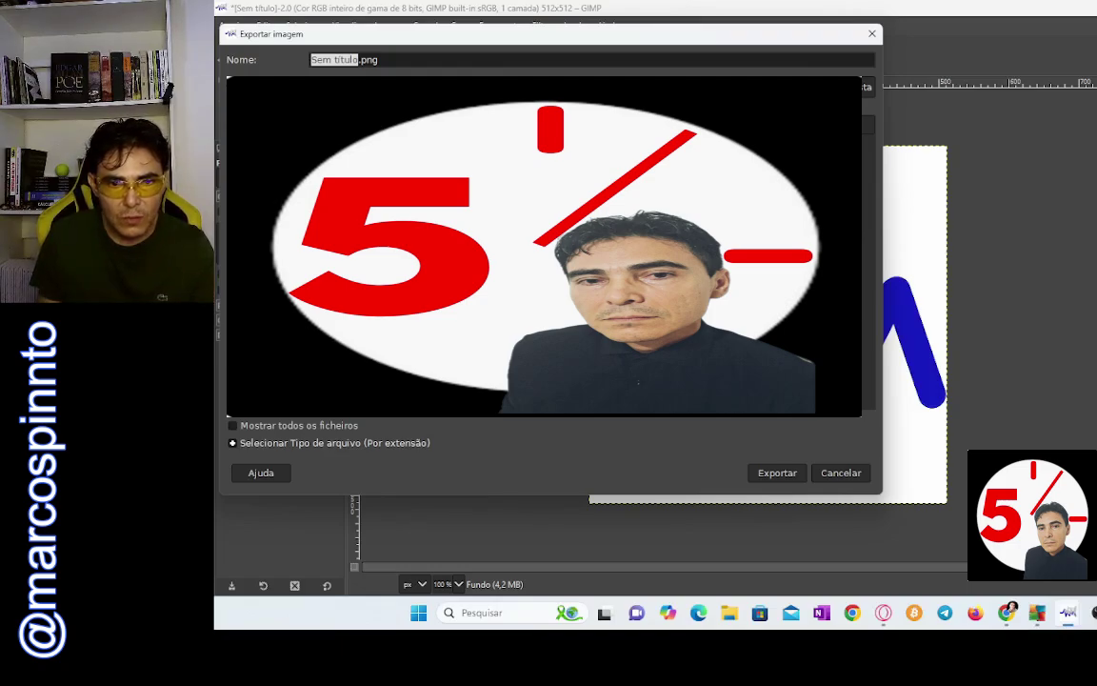
left_click(344, 59)
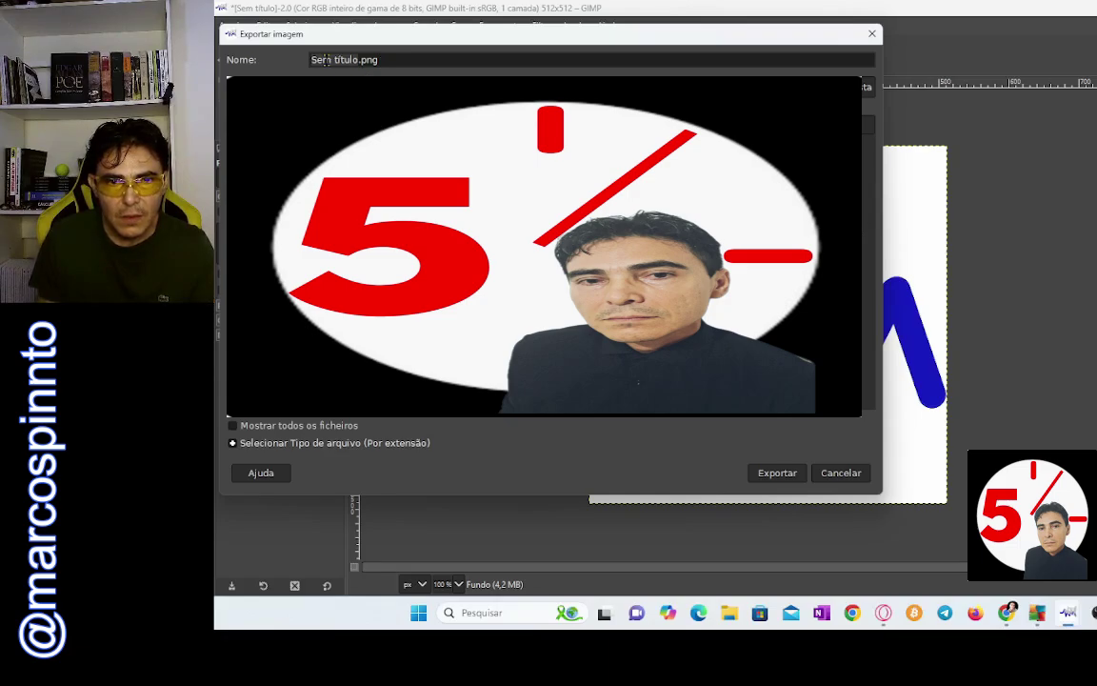
double_click(323, 60)
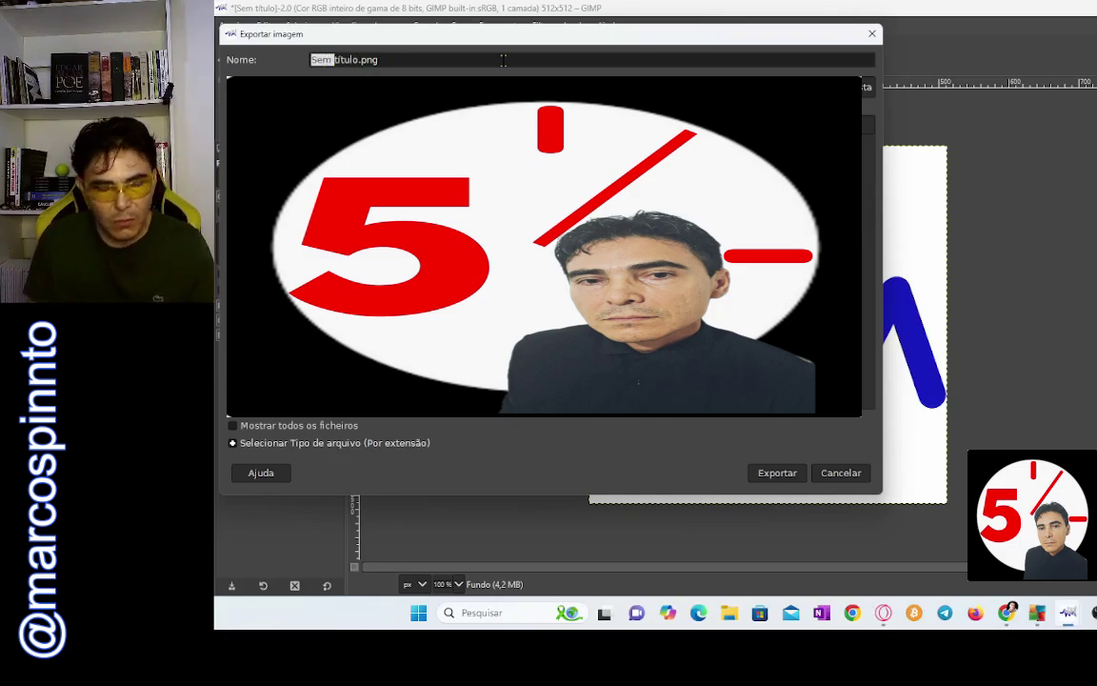
key("shift+Right")
key("shift+Right")
key("shift+Right")
key("shift+Right")
key("shift+Right")
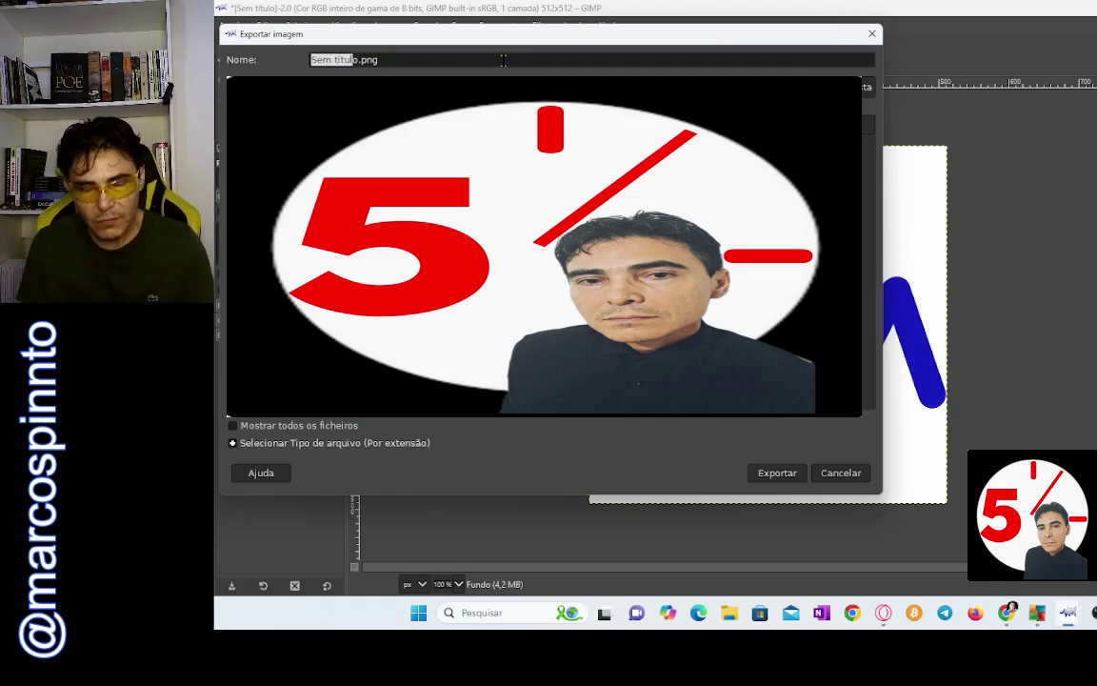
key("shift+Right")
type("D")
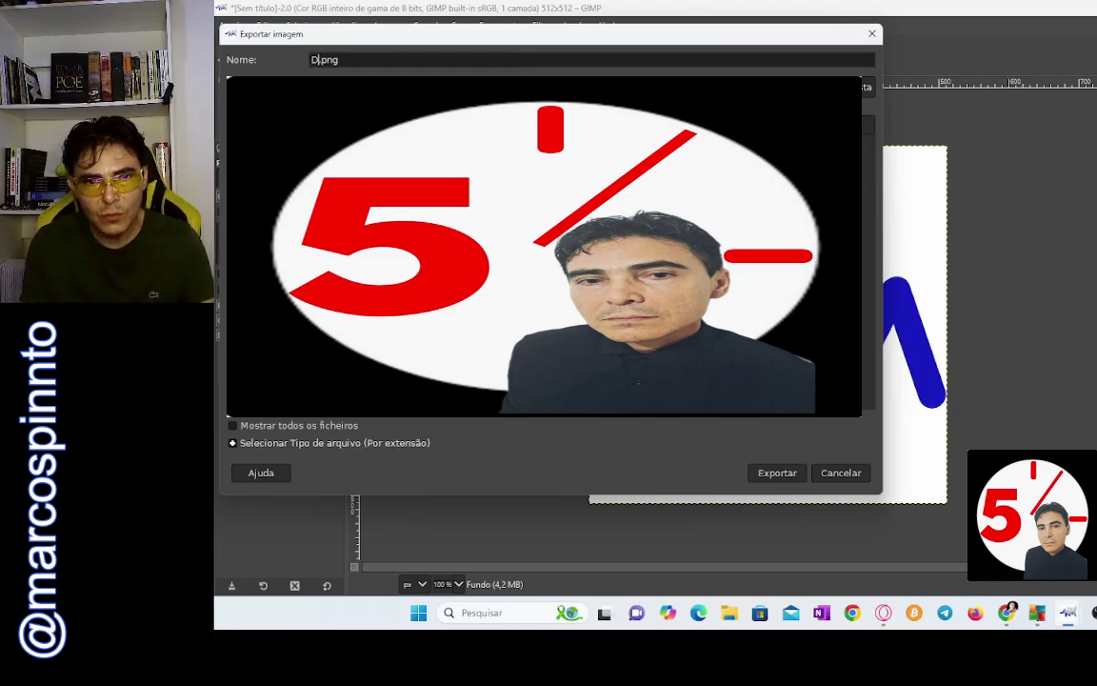
type("ominan")
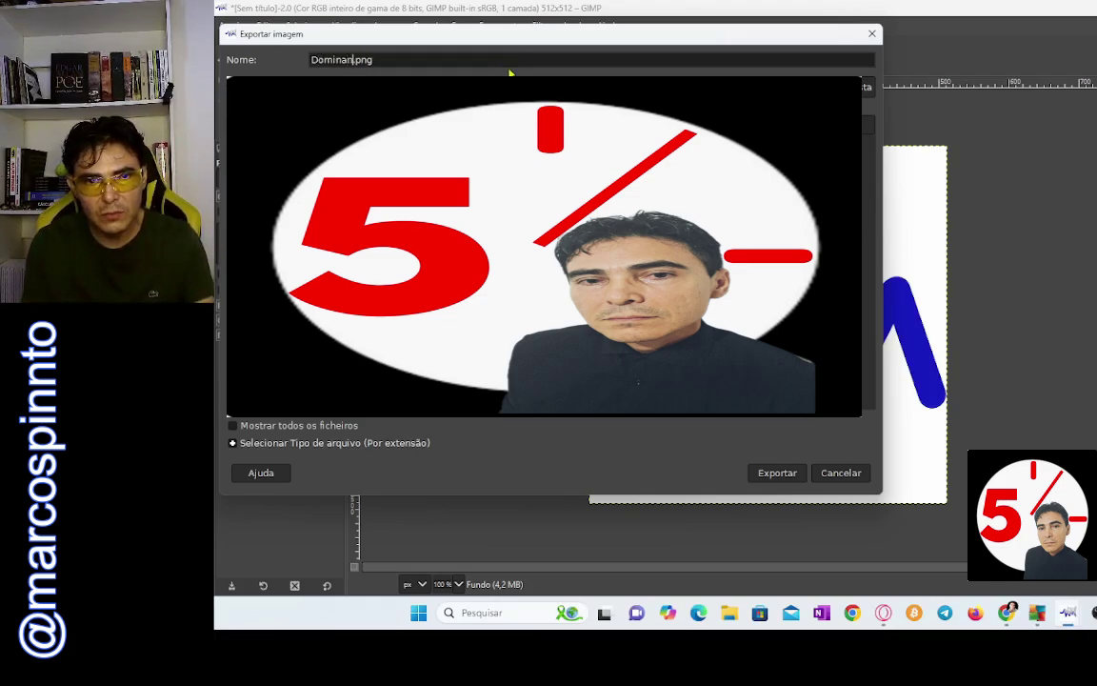
type("doa")
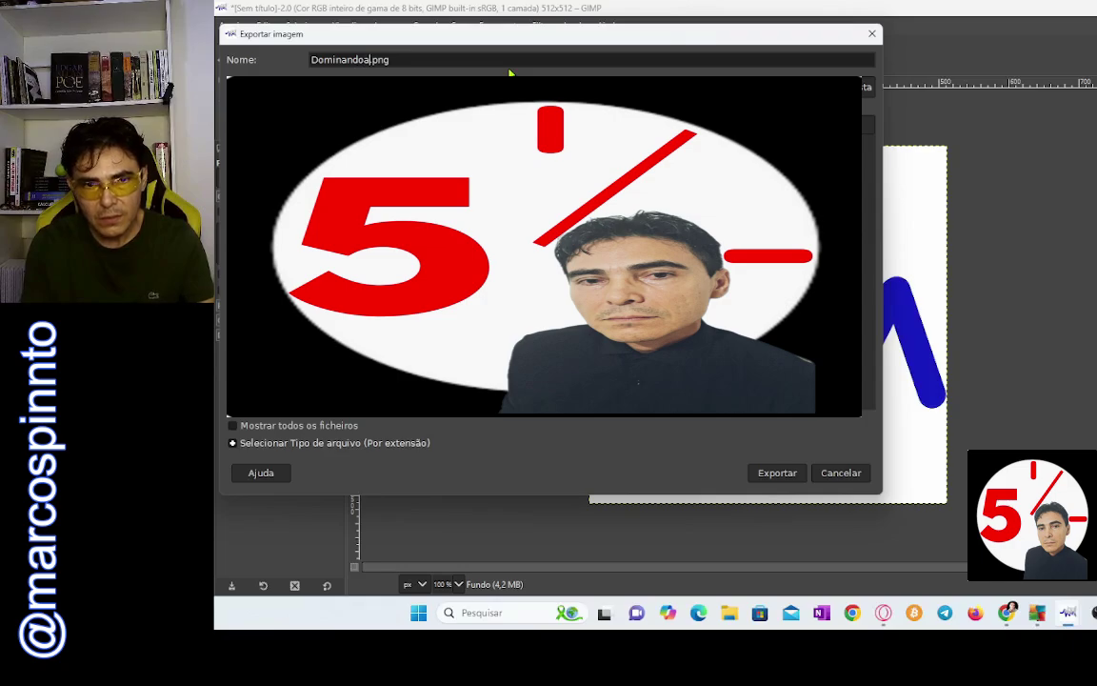
type("Frequencia")
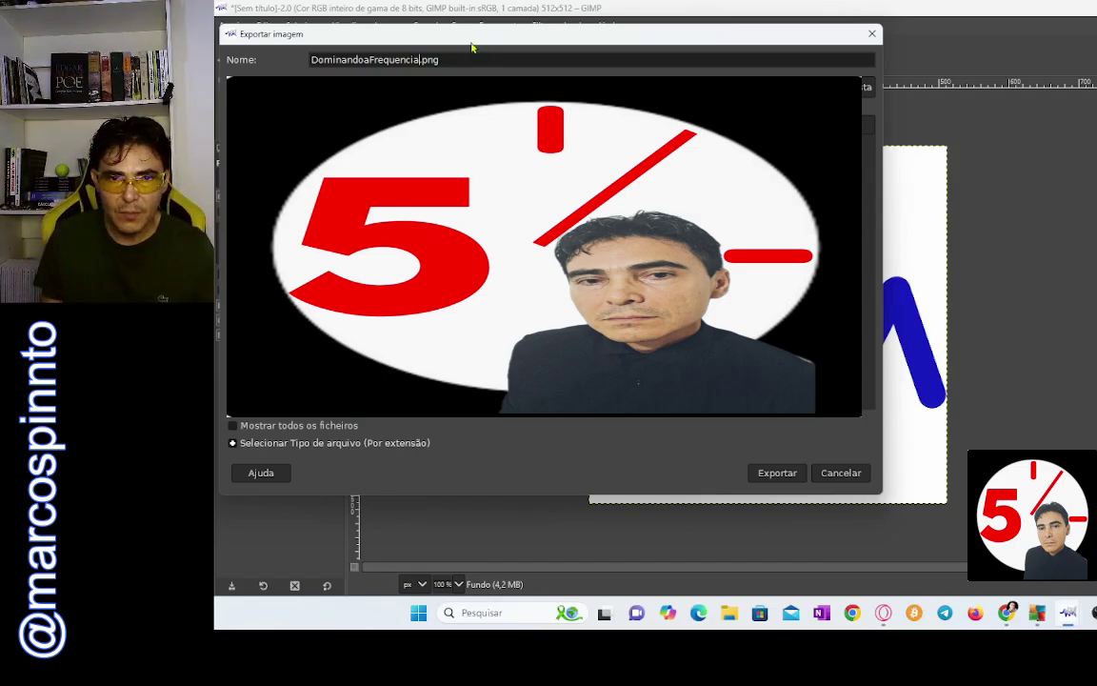
Step: Keep the file extension as .png after briefly trying .ico
left_click(444, 59)
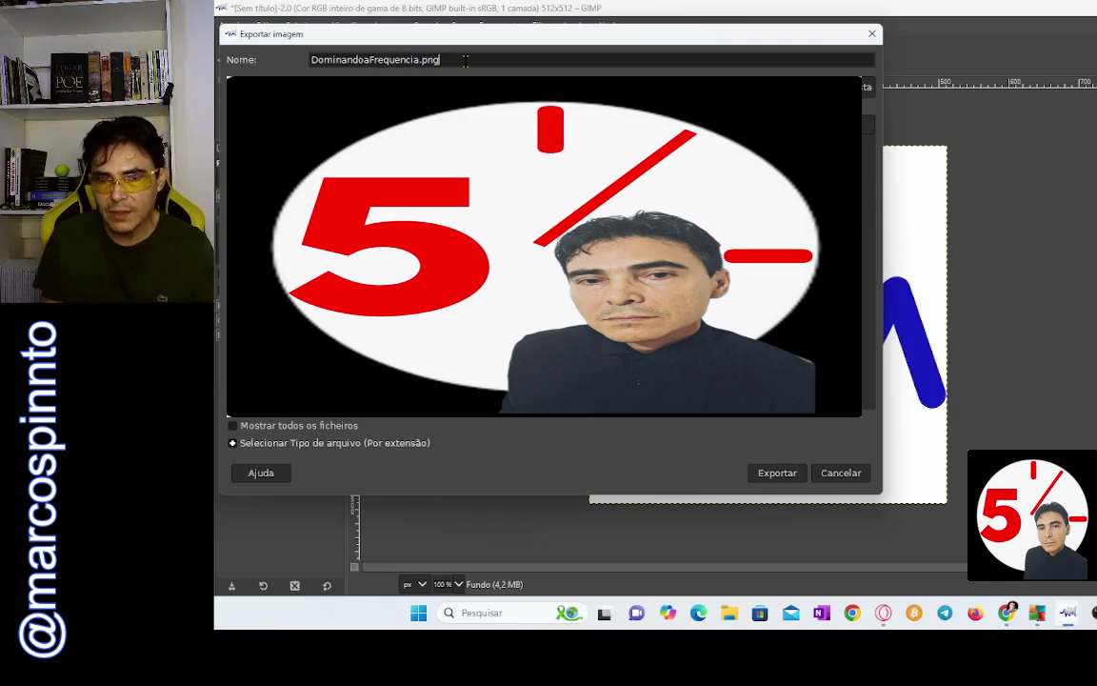
key("shift+Left")
key("shift+Left")
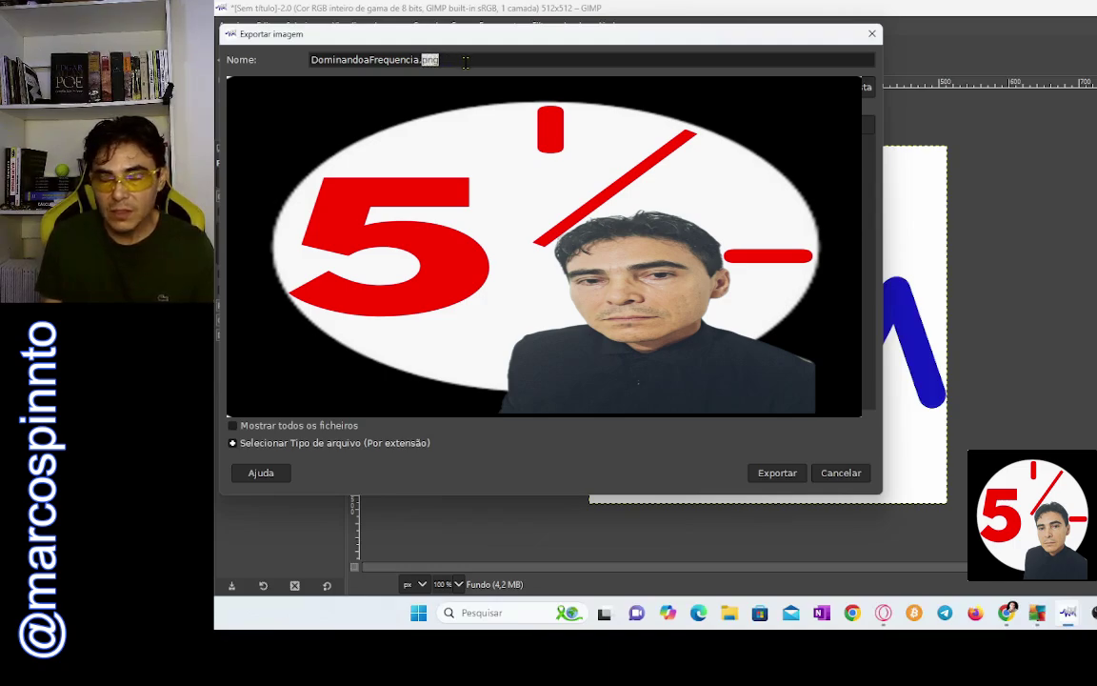
type("ico")
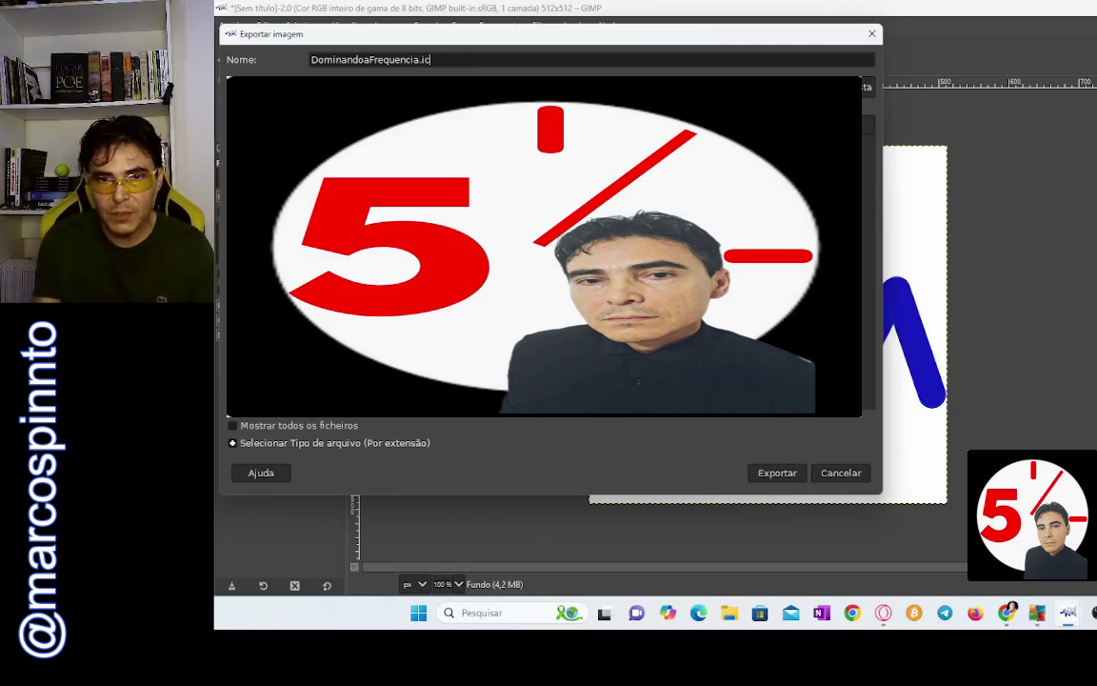
key("BackSpace")
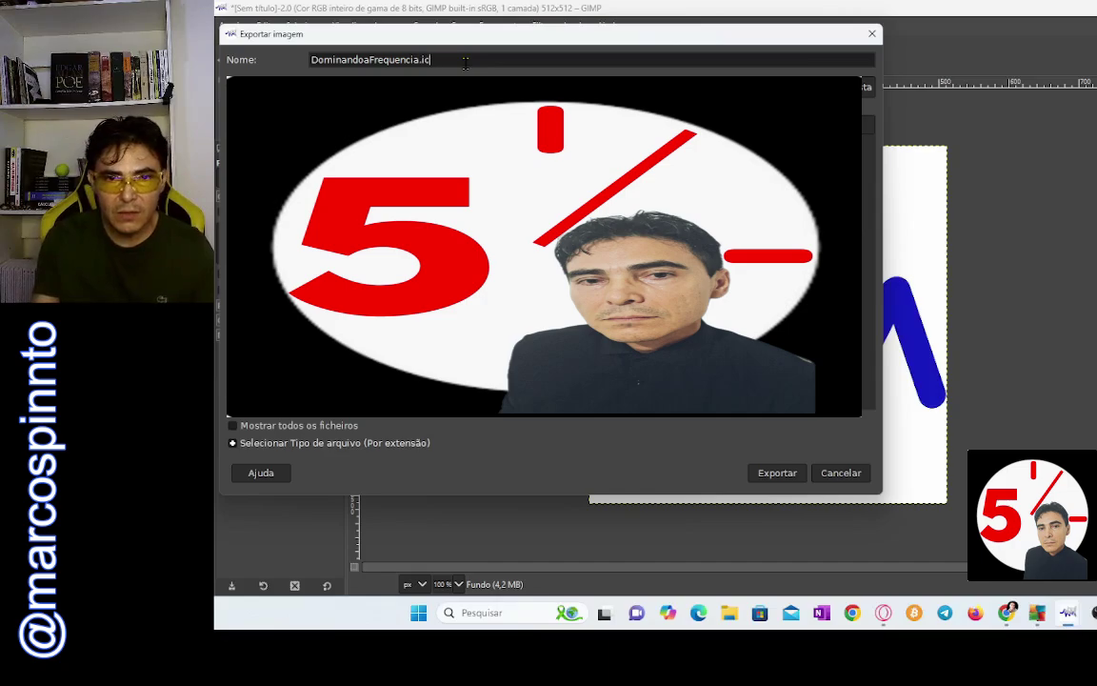
key("BackSpace")
key("BackSpace")
type("pn")
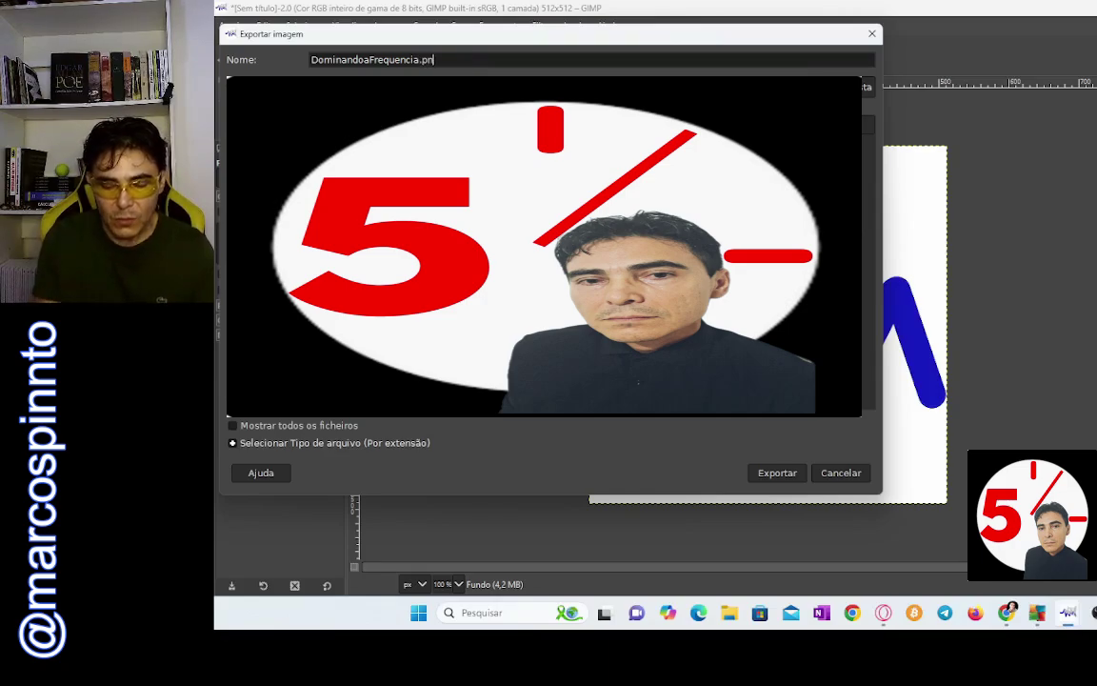
type("g")
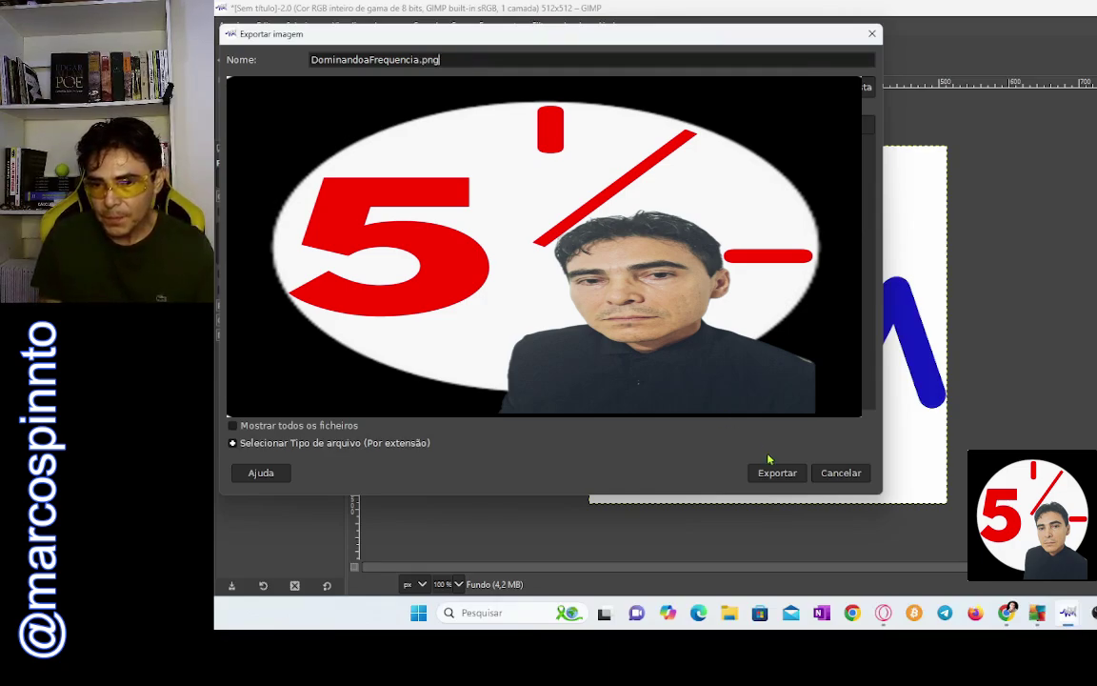
Step: Export DominandoaFrequencia.png using the default PNG options
left_click(777, 472)
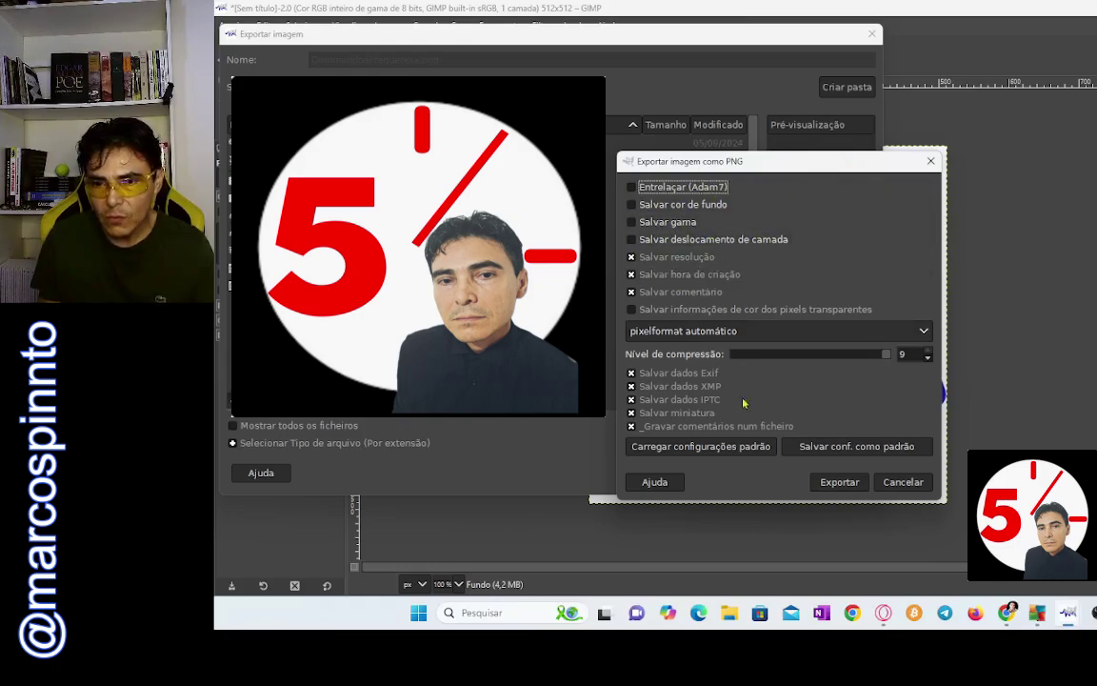
left_click(838, 482)
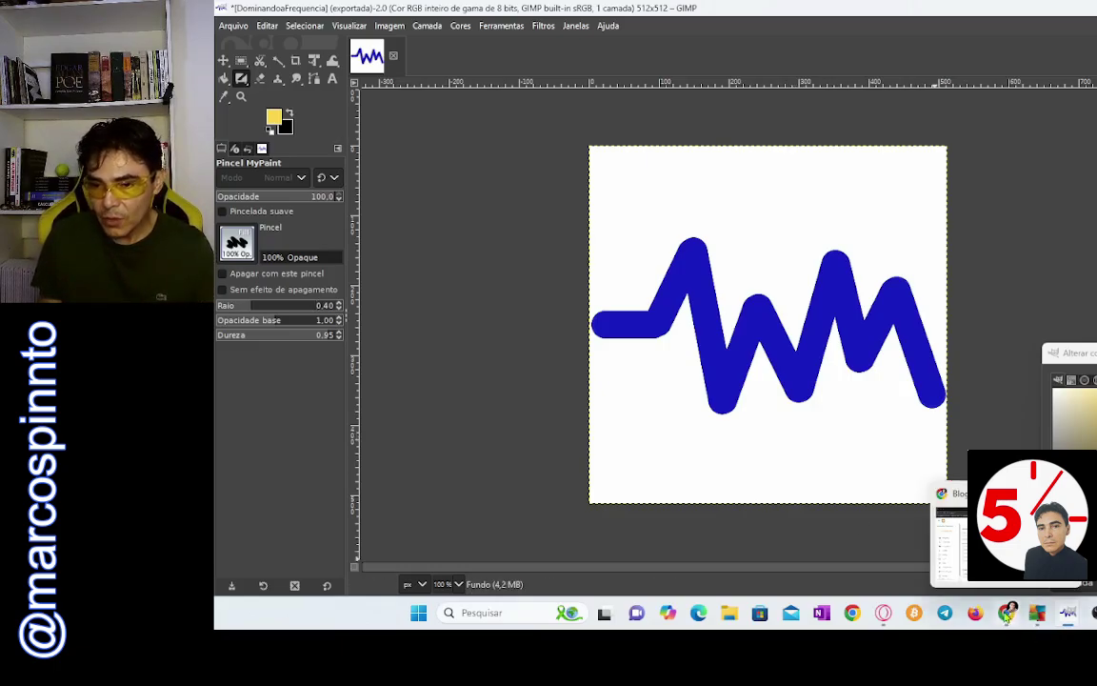
Step: Switch to Chrome showing Blogger's Configurações page for Dominando a Frequência
left_click(1007, 614)
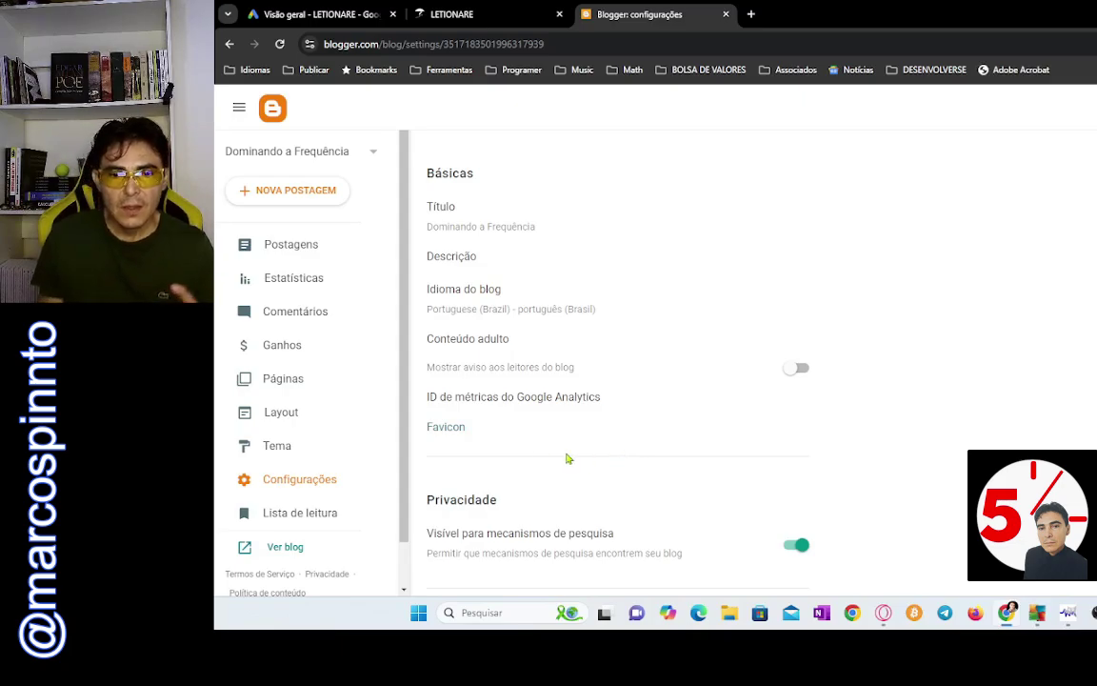
Step: Upload the exported PNG as the blog's Favicon and save it
left_click(448, 429)
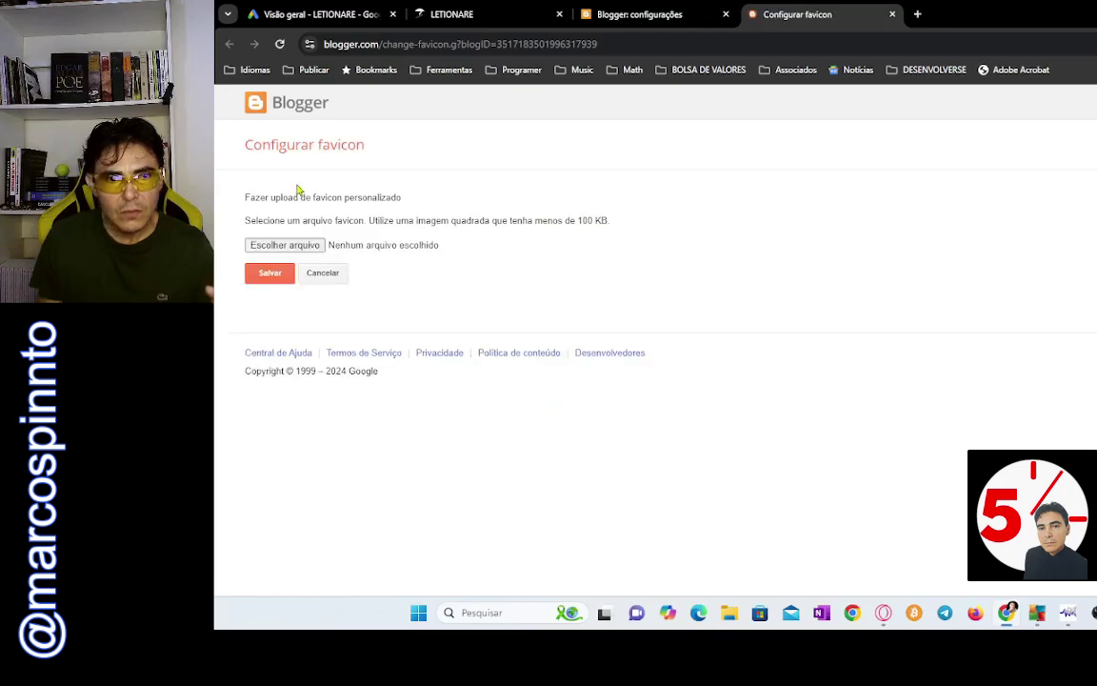
left_click(297, 248)
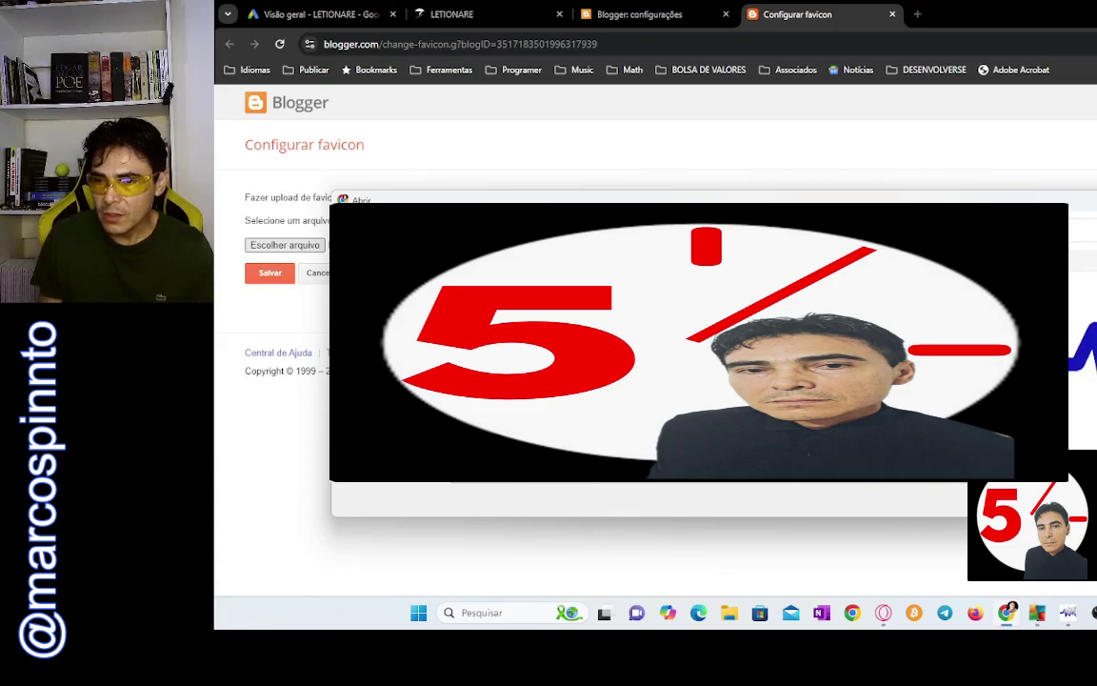
key("Return")
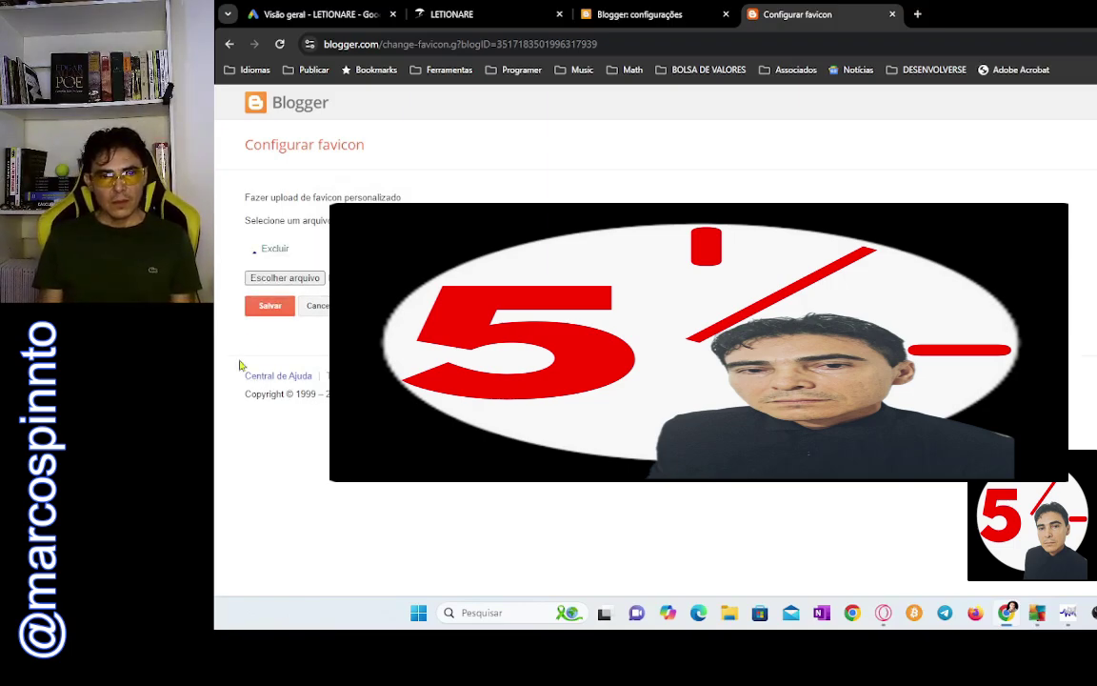
left_click(270, 307)
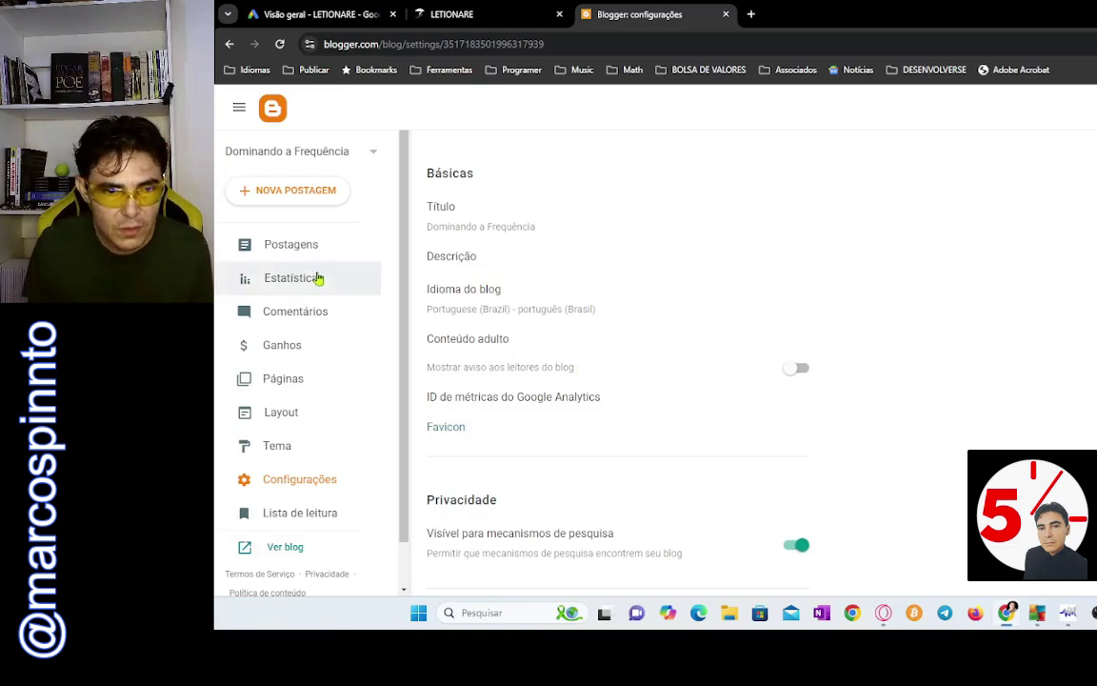
Step: Open the Páginas list and view the published 'Continue de Onde Parou' post
left_click(279, 379)
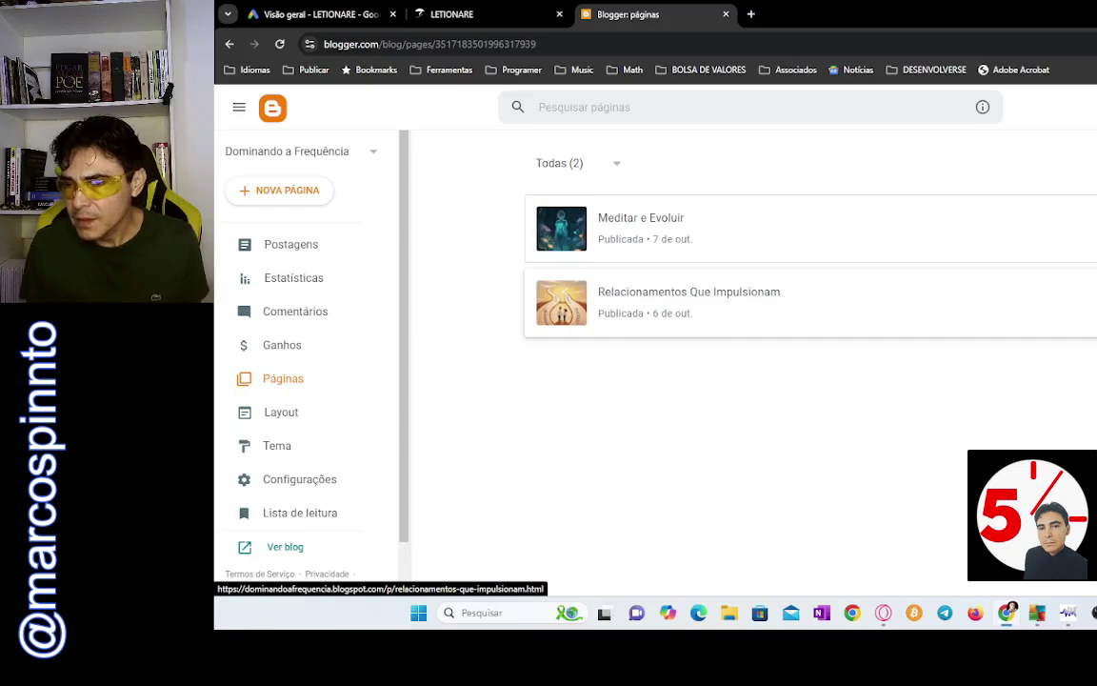
left_click(1093, 303)
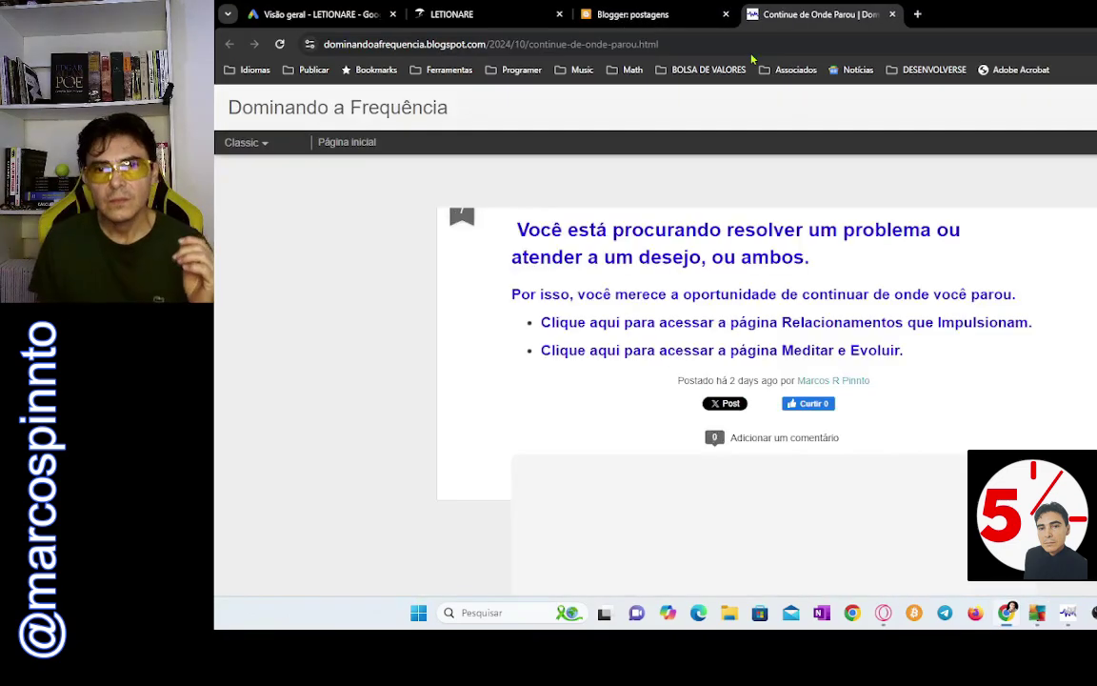